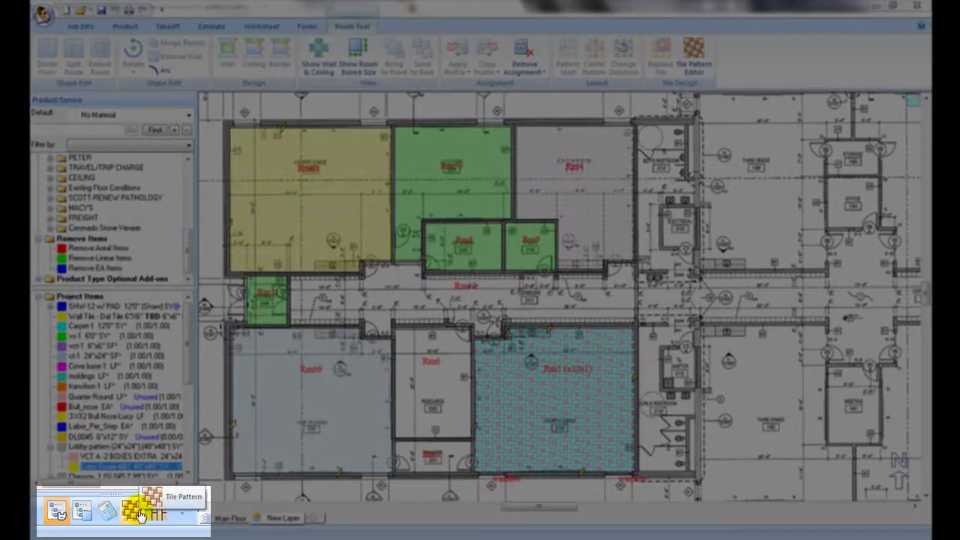
# Open the tile pattern editor and include the system patterns in the pattern selector
pyautogui.click(140, 514)
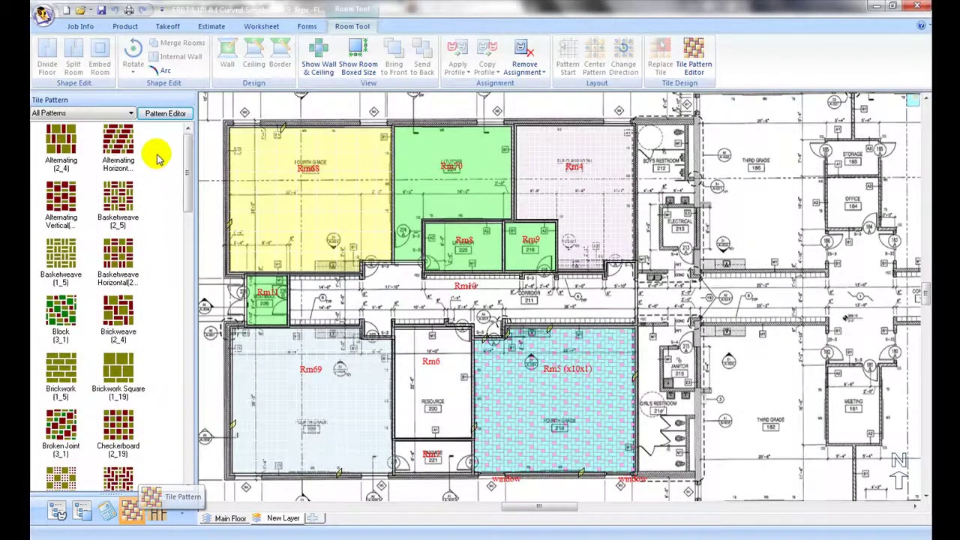
pyautogui.click(163, 113)
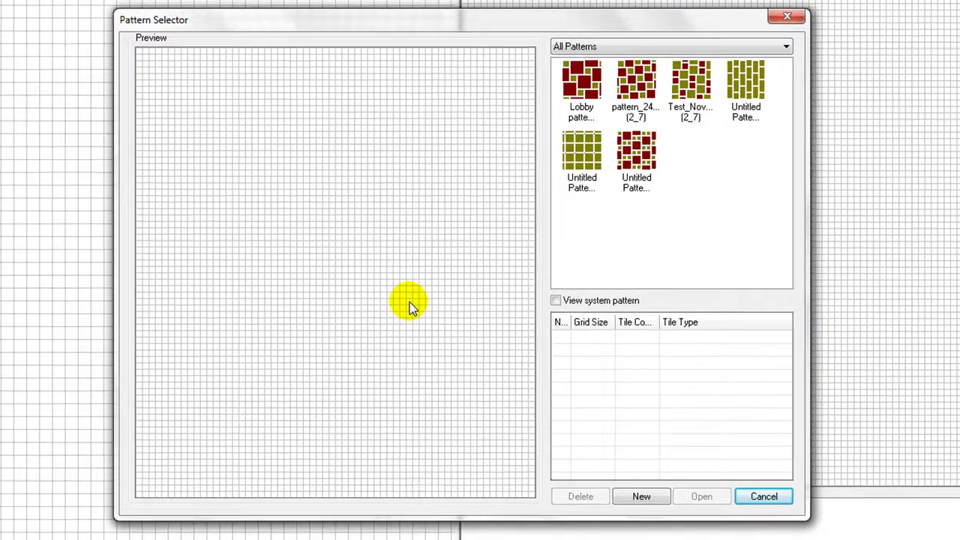
pyautogui.click(556, 300)
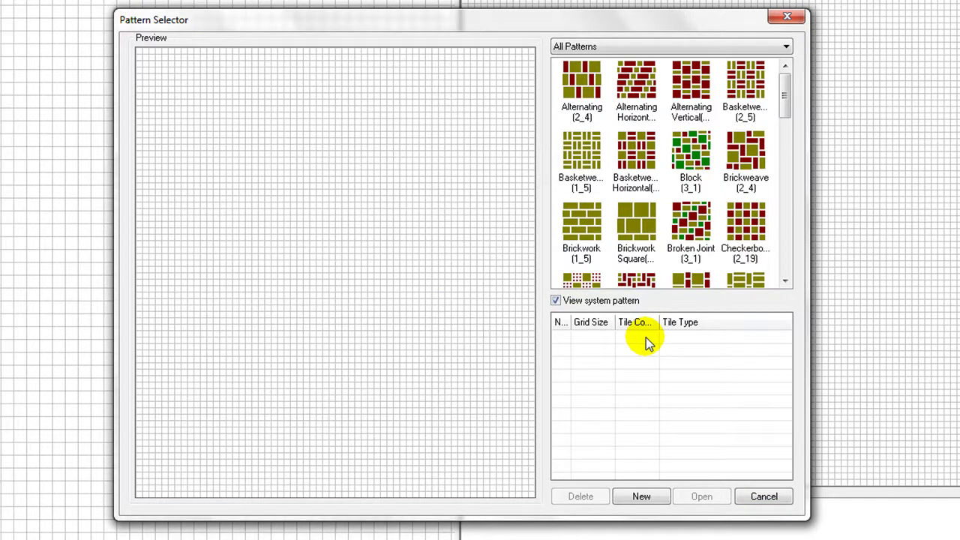
# Filter the pattern list by Two Tile Patterns and by Three Tile Patterns
pyautogui.click(786, 47)
pyautogui.click(679, 82)
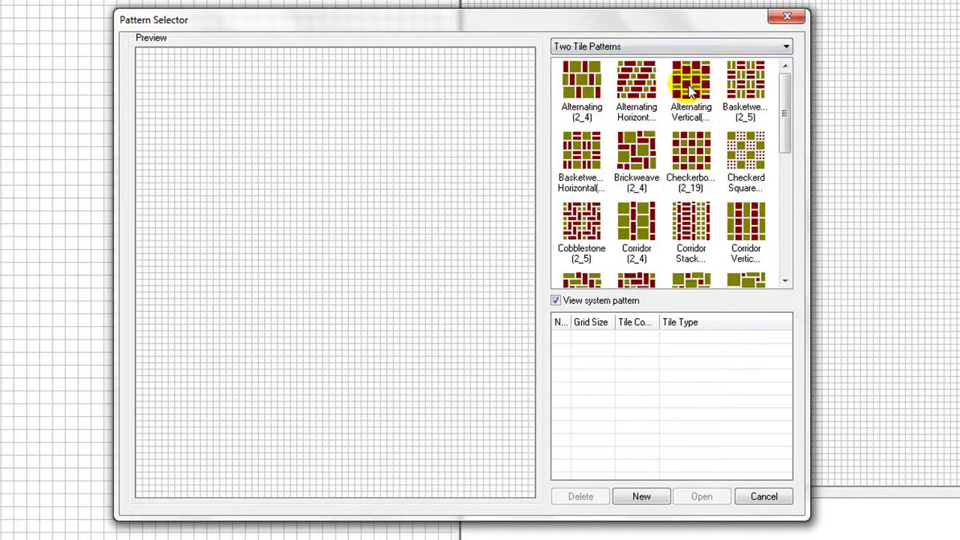
pyautogui.click(766, 46)
pyautogui.click(678, 93)
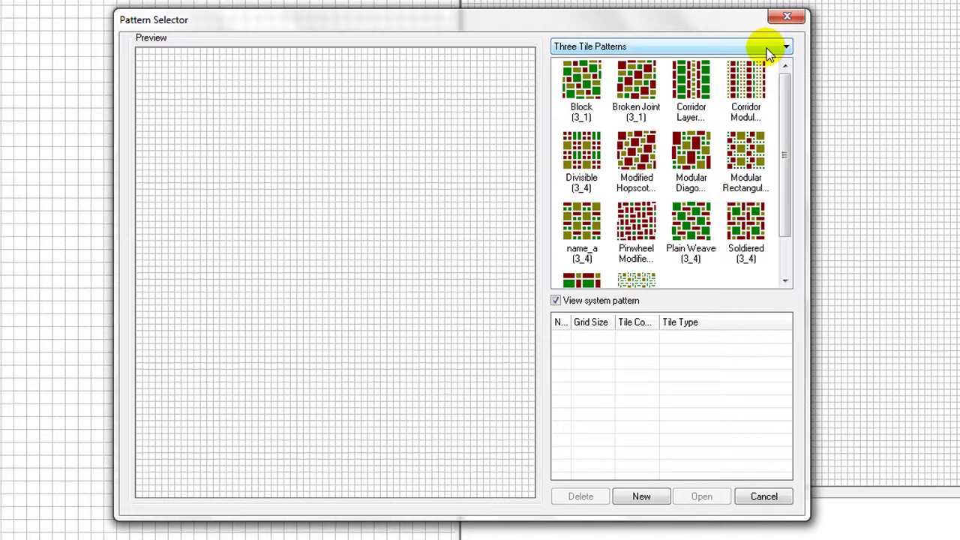
# Preview the Block (3_1) and Divisible (3_4) three-tile patterns
pyautogui.click(585, 87)
pyautogui.click(585, 86)
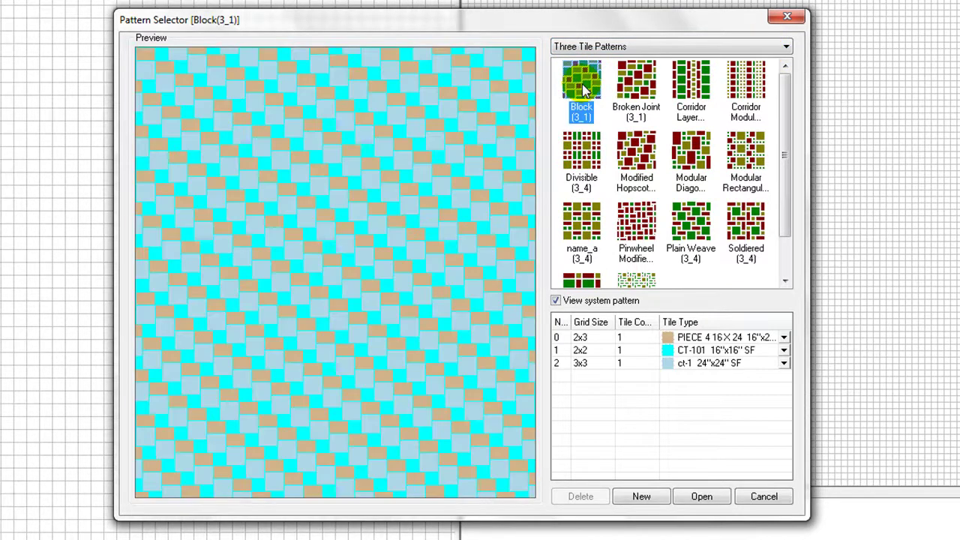
pyautogui.click(577, 154)
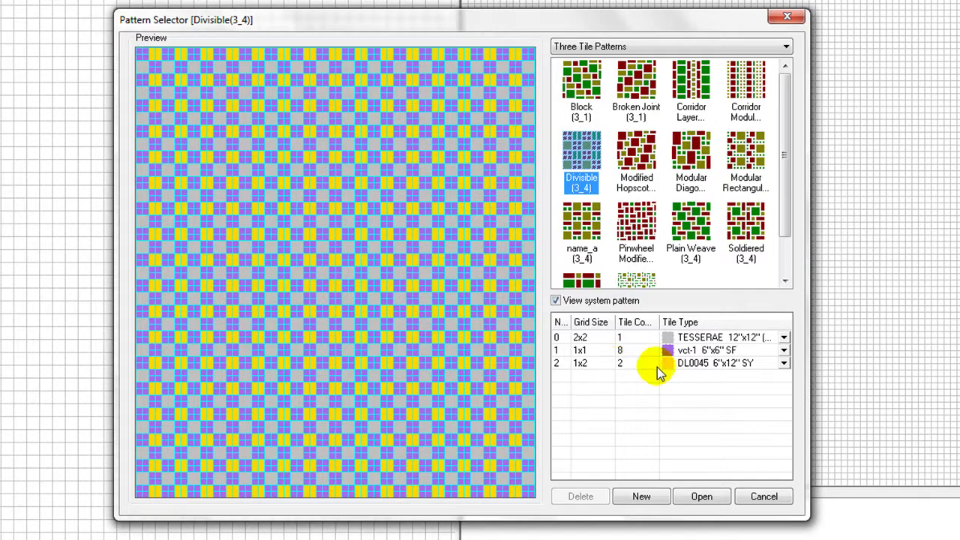
# Check which tile types are available for the 2x2 and 1x2 tiles of the Divisible pattern
pyautogui.click(784, 338)
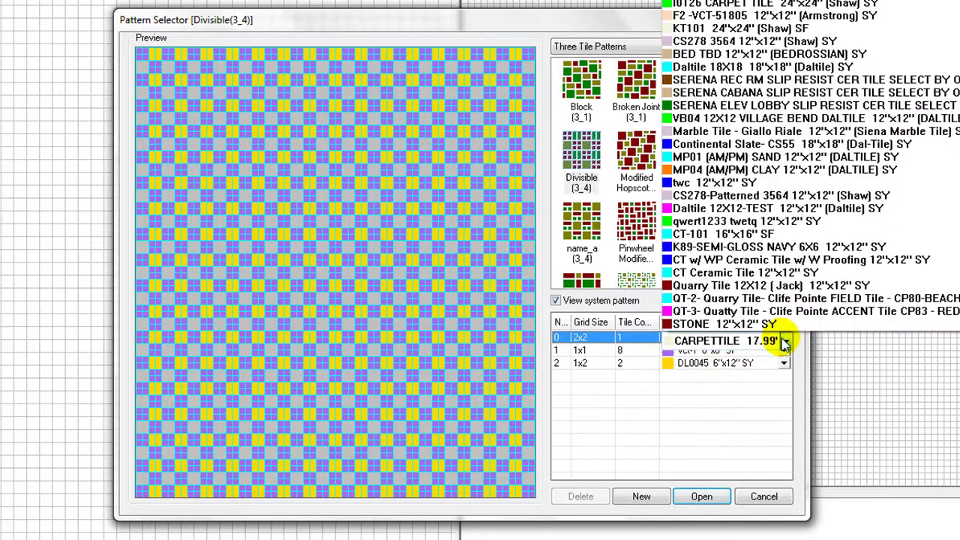
pyautogui.click(785, 341)
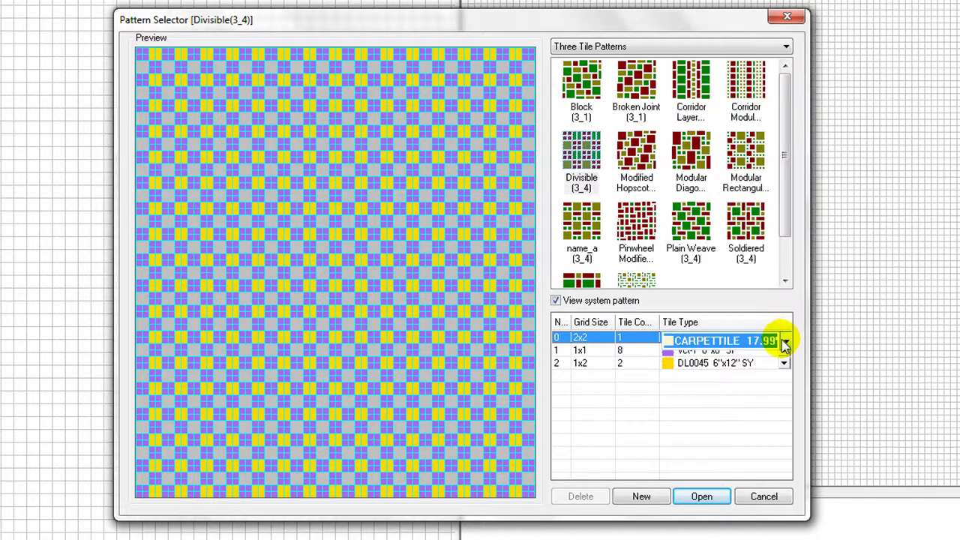
pyautogui.click(784, 364)
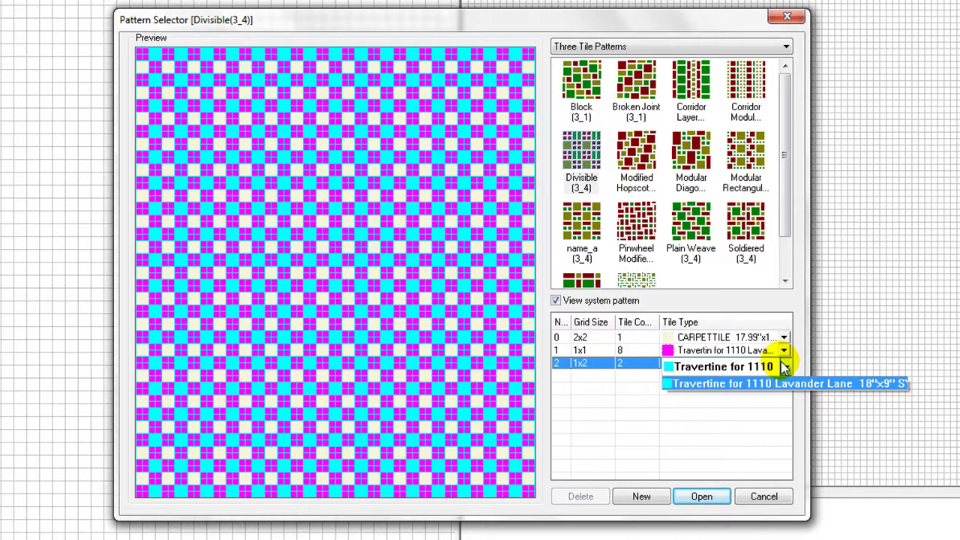
pyautogui.click(783, 365)
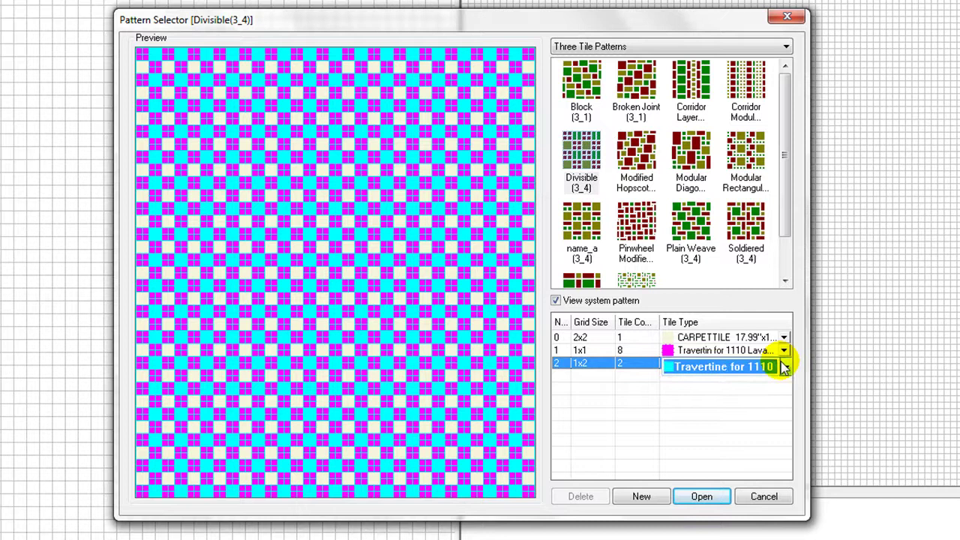
pyautogui.click(672, 442)
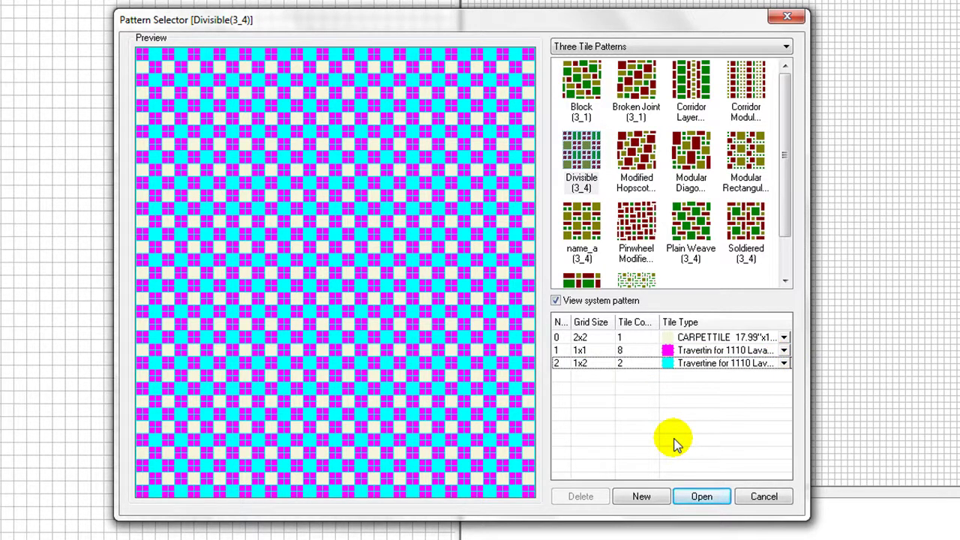
# Start a new pattern and add a 24"x24" pattern tile to it
pyautogui.click(639, 497)
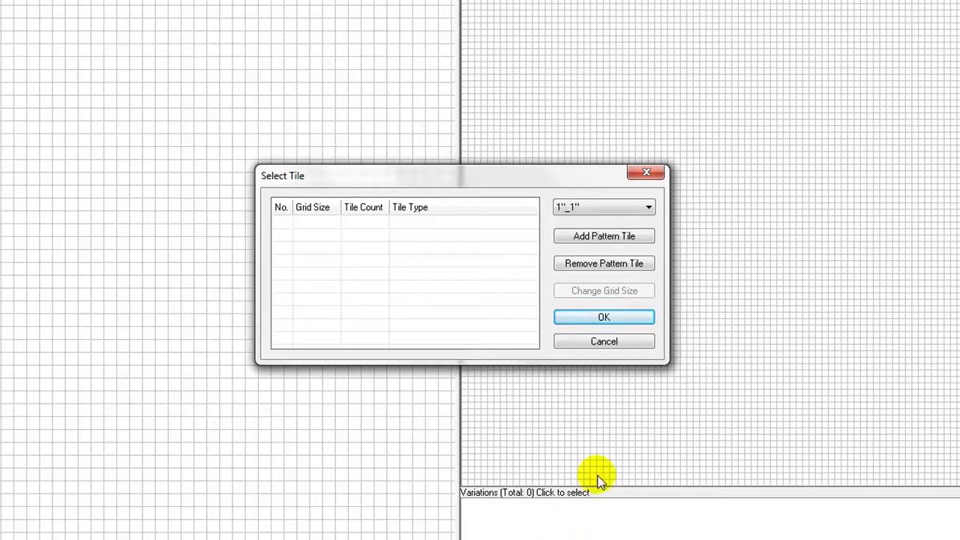
pyautogui.click(648, 207)
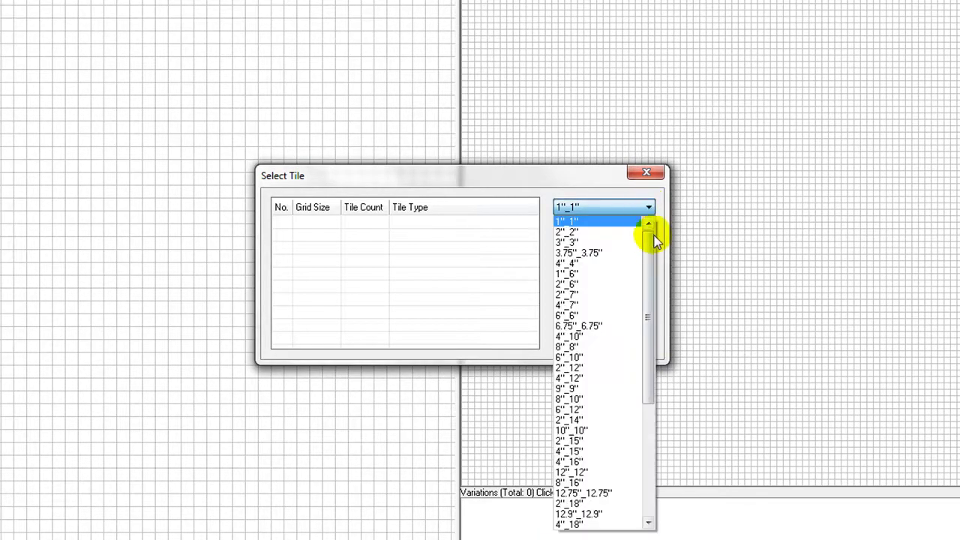
pyautogui.moveTo(653, 247); pyautogui.dragTo(635, 391)
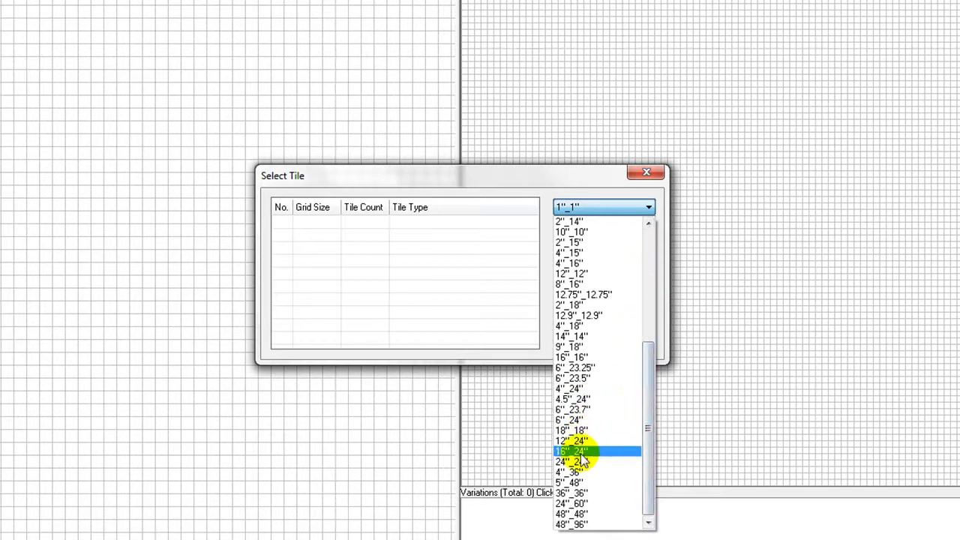
pyautogui.click(579, 463)
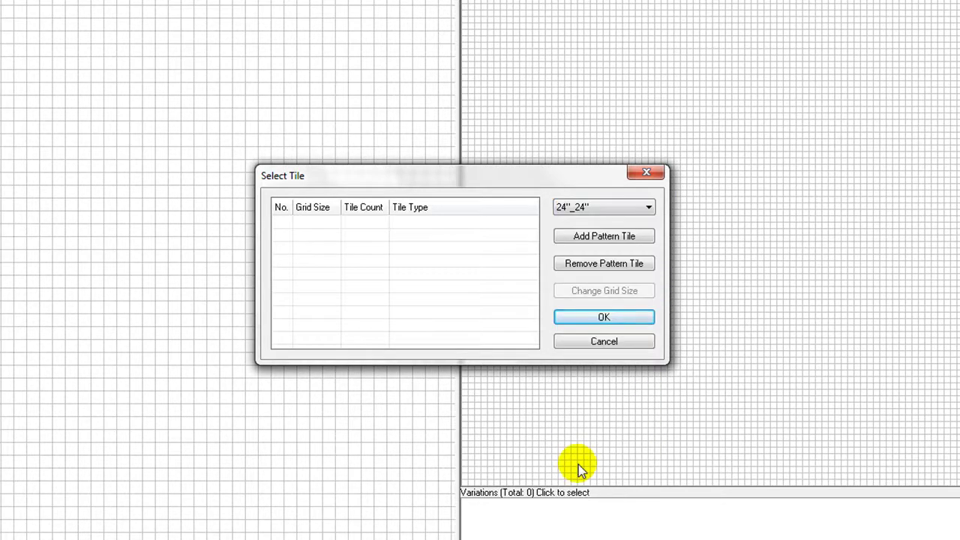
pyautogui.click(613, 237)
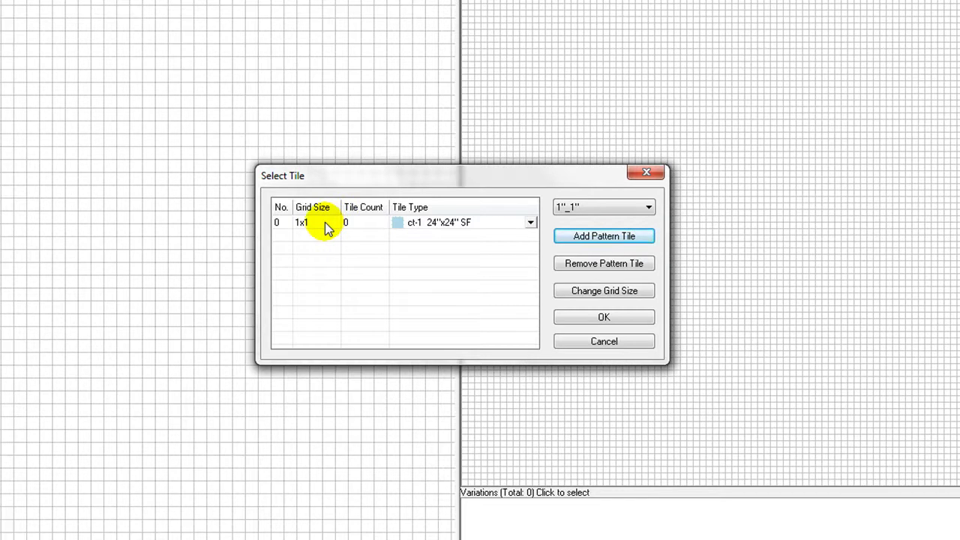
# Review the tile types available for the 24"x24" tile and add a second pattern tile sized 6"x6"
pyautogui.click(530, 224)
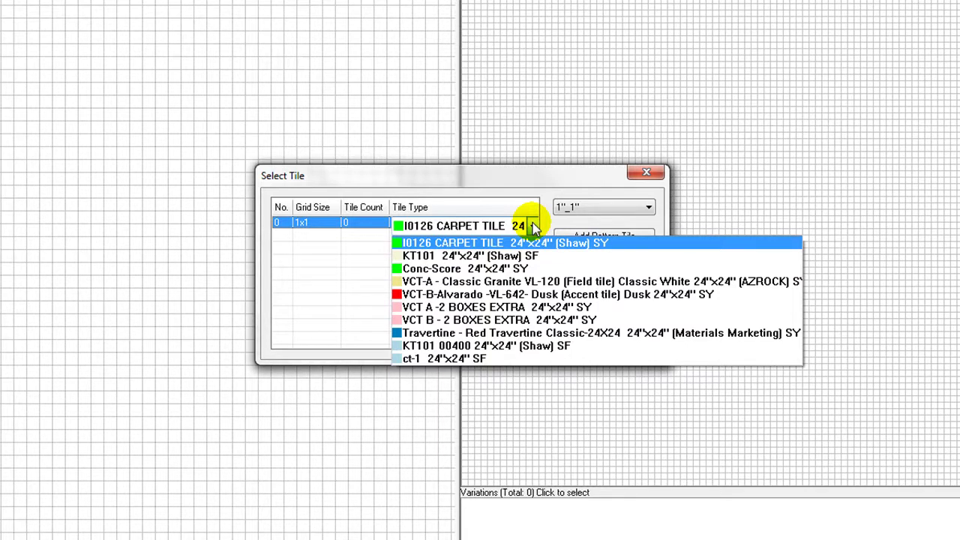
pyautogui.click(534, 226)
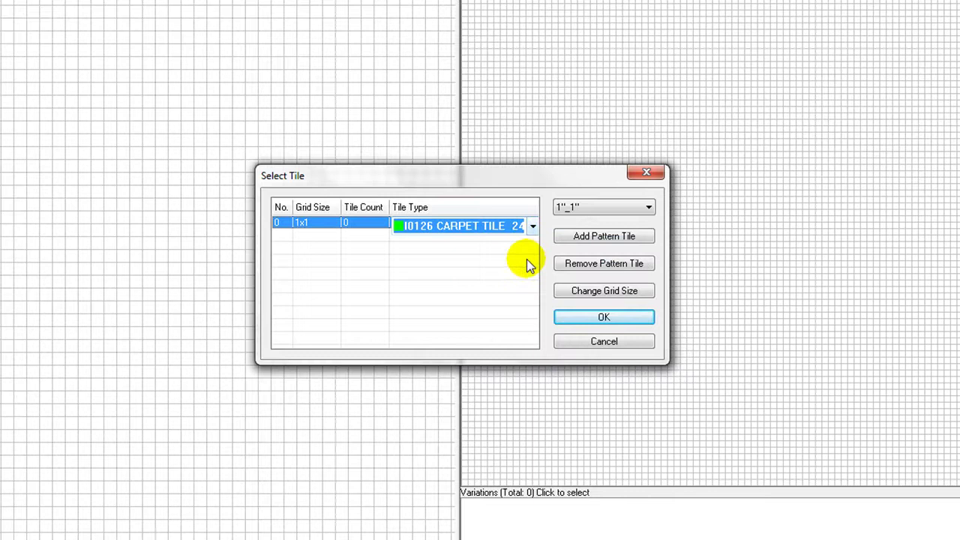
pyautogui.click(646, 207)
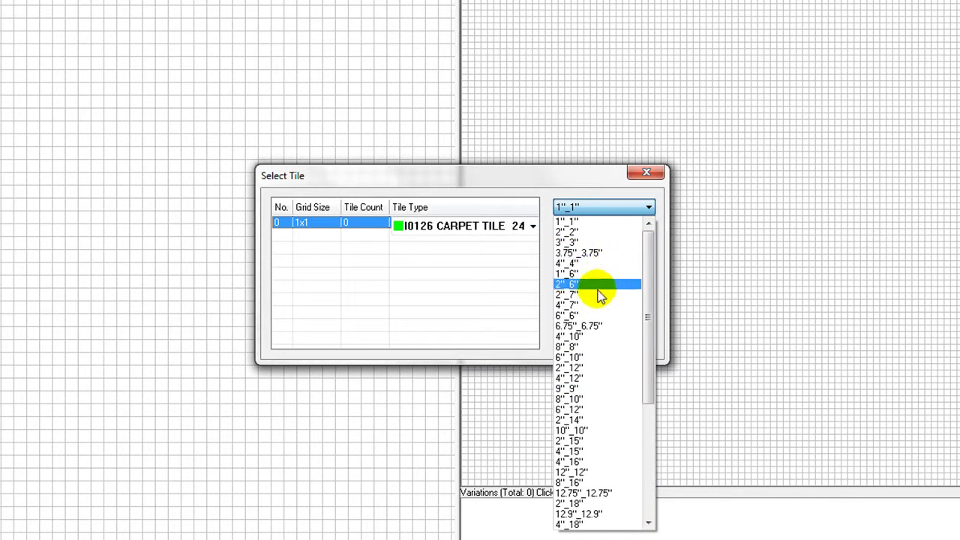
pyautogui.click(591, 316)
pyautogui.click(626, 240)
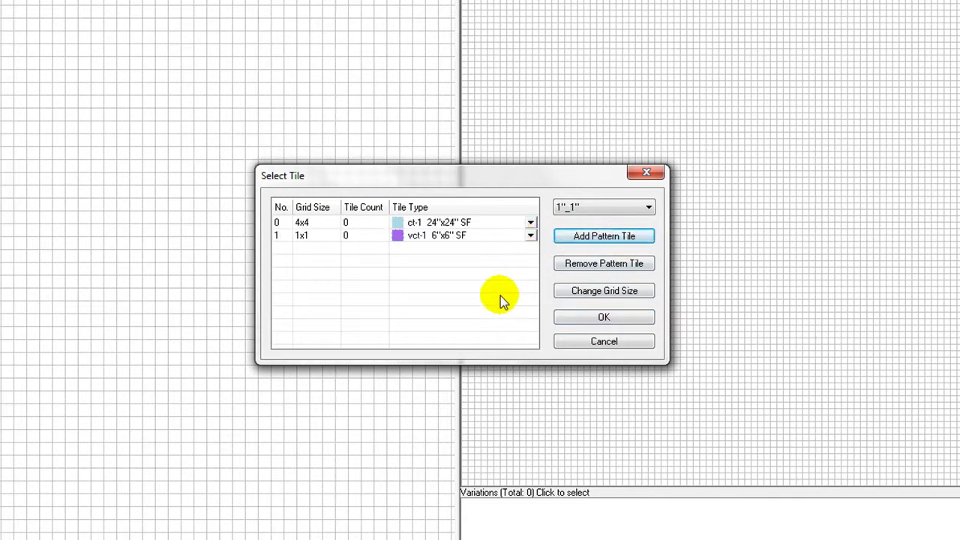
# Cycle through the grid sizes, settle on 8x8 for the 24" tile and 2x2 for the 6" tile, and accept the tile selection
pyautogui.click(607, 292)
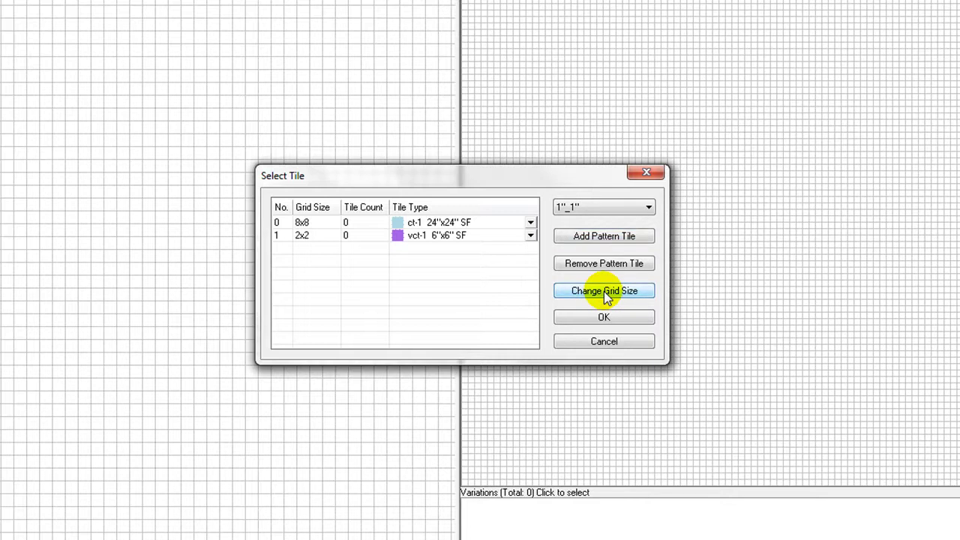
pyautogui.click(606, 292)
pyautogui.click(607, 293)
pyautogui.click(607, 293)
pyautogui.click(607, 293)
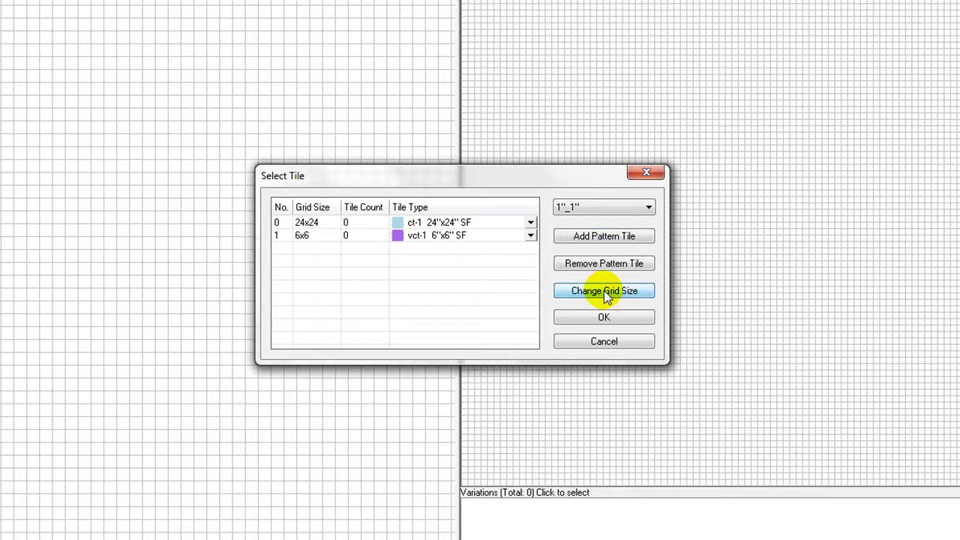
pyautogui.click(607, 293)
pyautogui.click(606, 292)
pyautogui.click(606, 293)
pyautogui.click(607, 292)
pyautogui.click(606, 293)
pyautogui.click(607, 292)
pyautogui.click(607, 293)
pyautogui.click(607, 292)
pyautogui.click(606, 292)
pyautogui.click(607, 292)
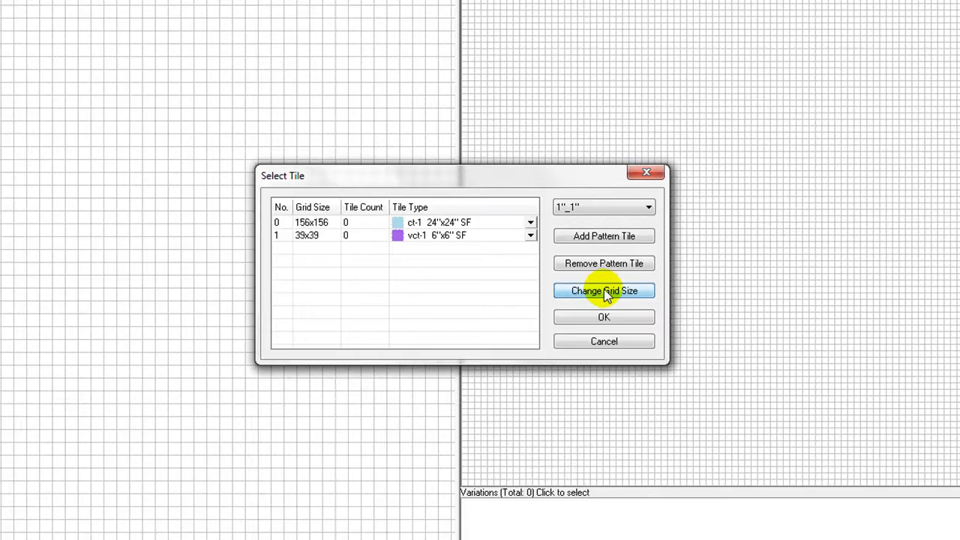
pyautogui.click(606, 293)
pyautogui.click(607, 292)
pyautogui.click(607, 293)
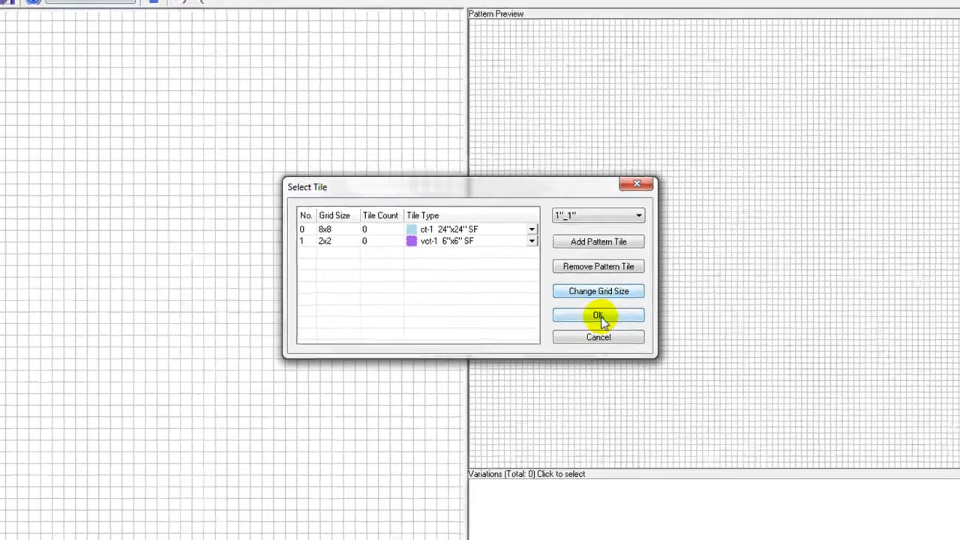
pyautogui.click(604, 317)
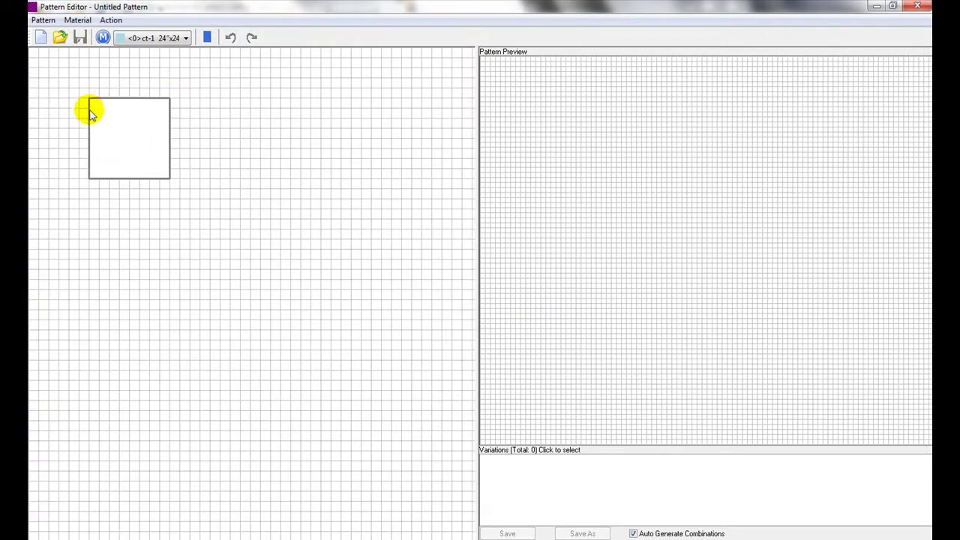
# Place the ct-1 24"x24" tile on the grid and a vct-1 6"x6" tile against its lower right corner
pyautogui.click(89, 118)
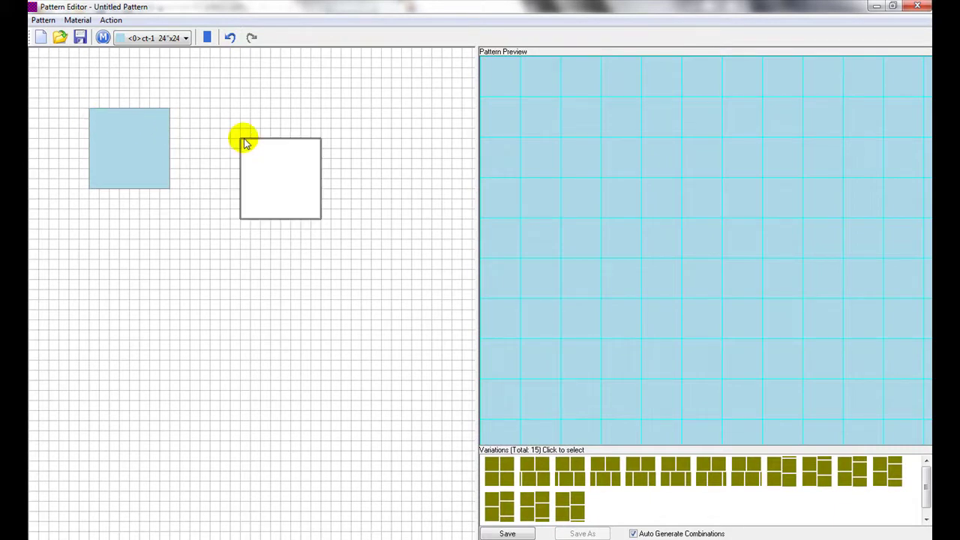
pyautogui.click(186, 41)
pyautogui.click(172, 62)
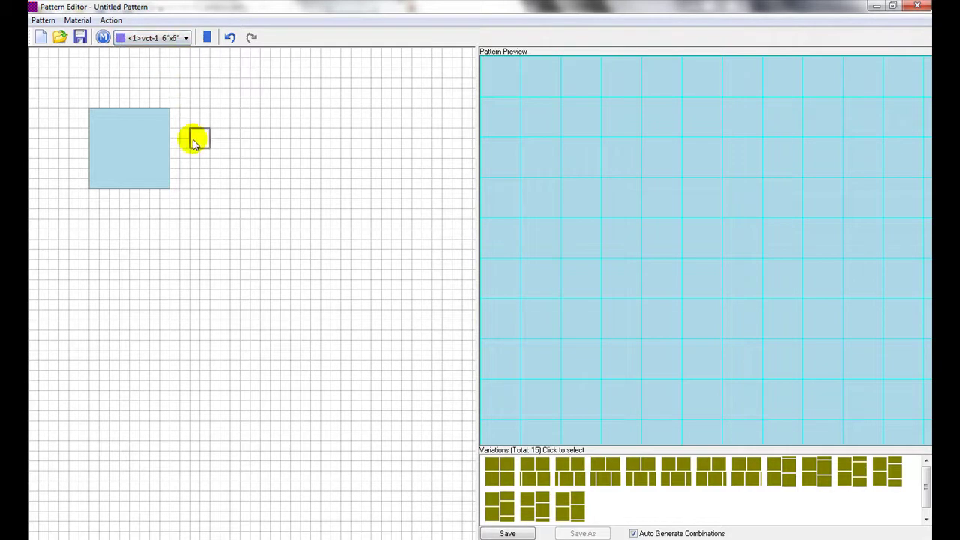
pyautogui.click(178, 178)
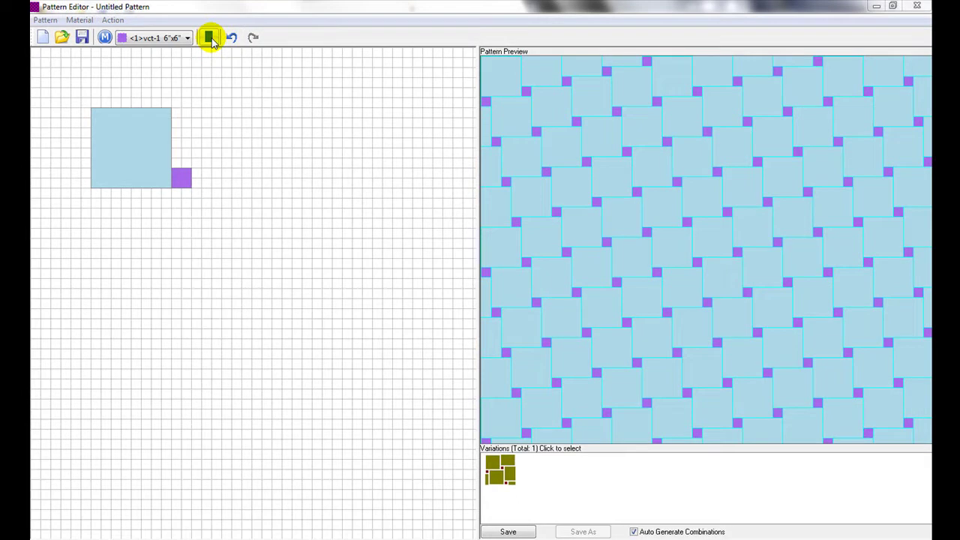
# Add an insert to the 24"x24" tile and remove it again
pyautogui.rightClick(142, 156)
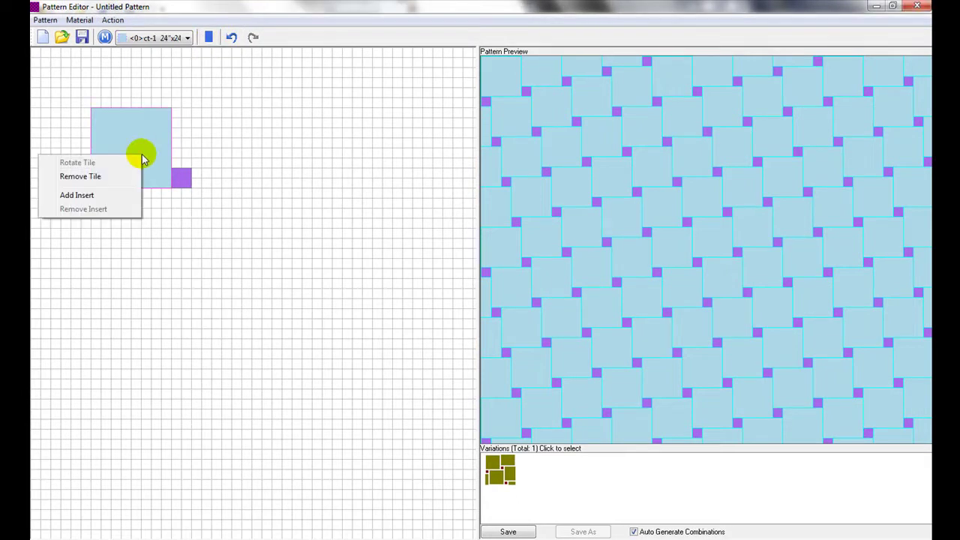
pyautogui.click(102, 196)
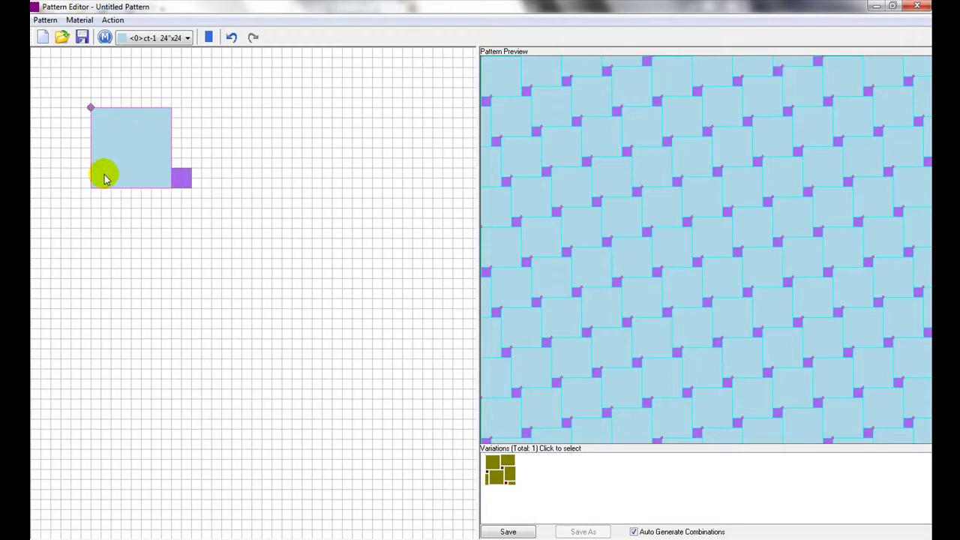
pyautogui.rightClick(105, 171)
pyautogui.click(84, 226)
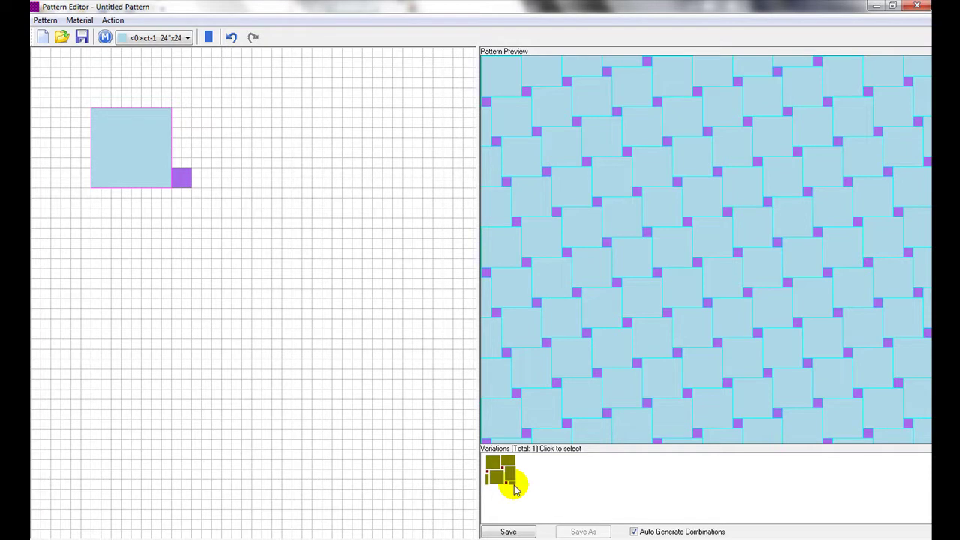
# Save the two-tile pattern under the name "A new pattern" and close the pattern editor
pyautogui.click(508, 532)
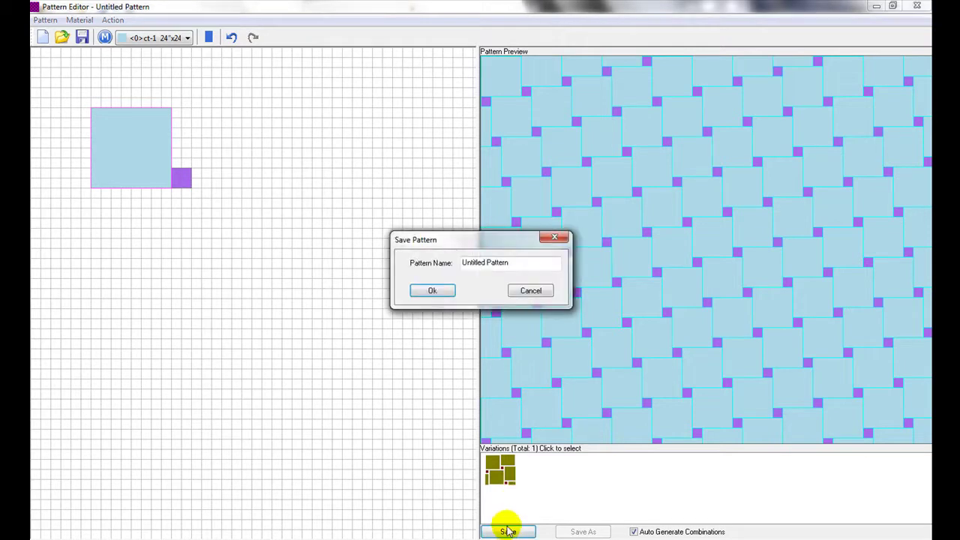
pyautogui.moveTo(516, 263); pyautogui.dragTo(443, 256)
pyautogui.write('A')
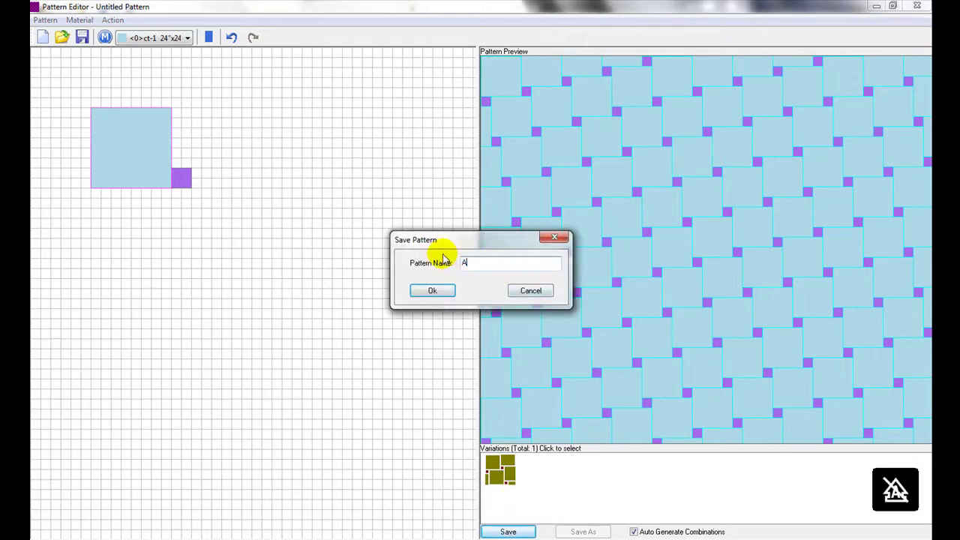
pyautogui.write(' new pattern')
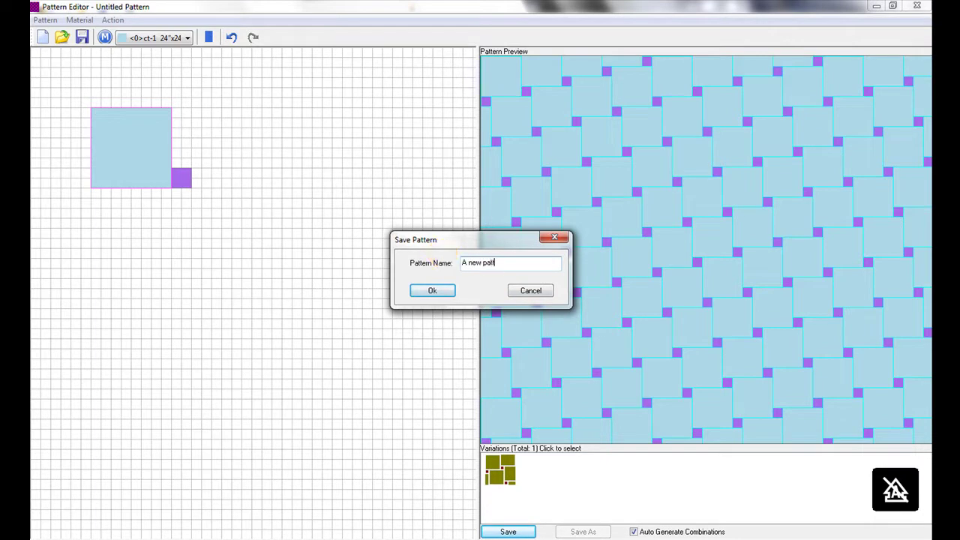
pyautogui.click(432, 292)
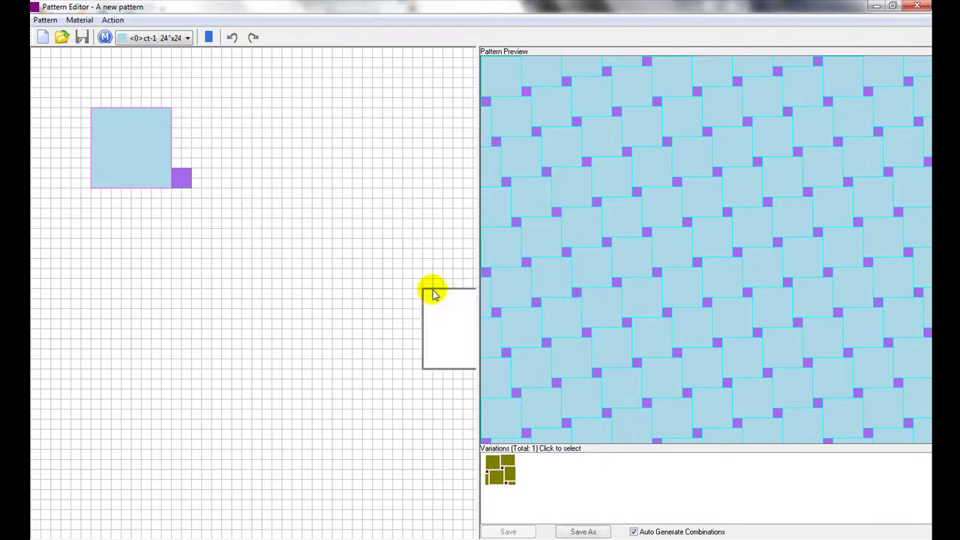
pyautogui.click(925, 11)
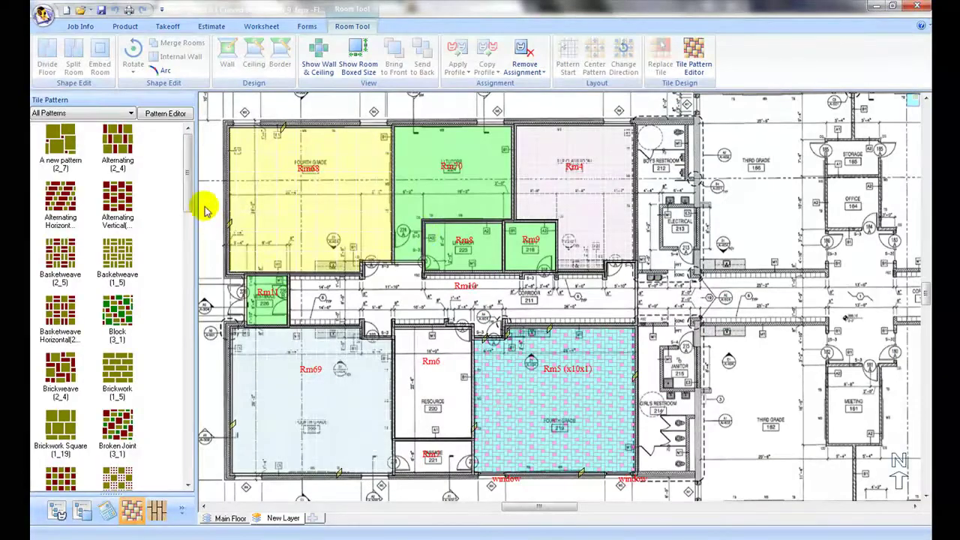
# Assign "A new pattern" to room Rm68 and review the tile types available for its 24"x24" tile, keeping ct-1
pyautogui.click(52, 150)
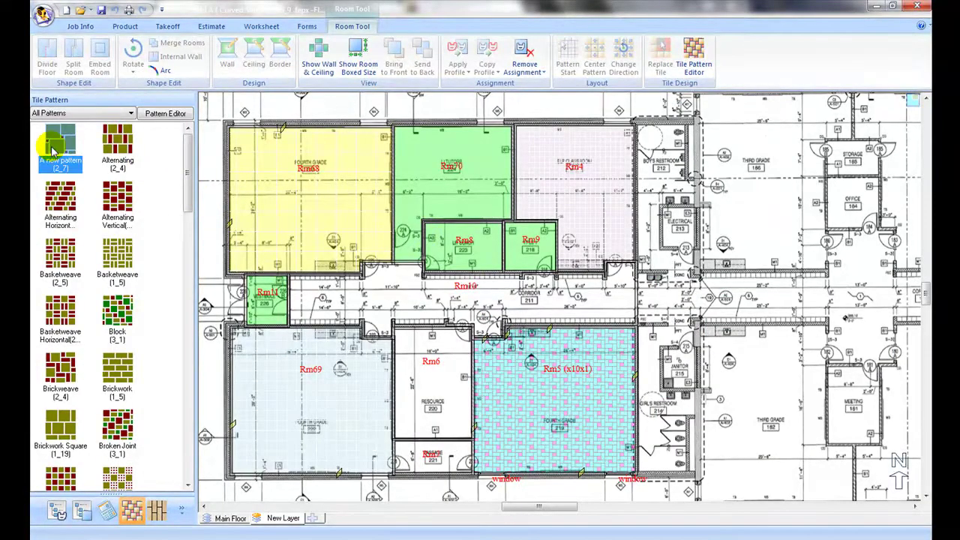
pyautogui.moveTo(52, 150); pyautogui.dragTo(319, 215)
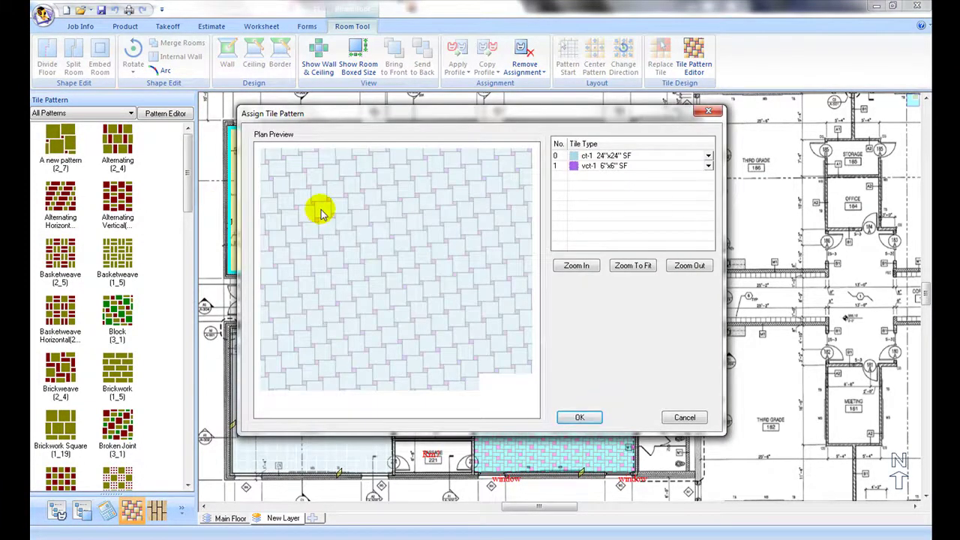
pyautogui.click(708, 156)
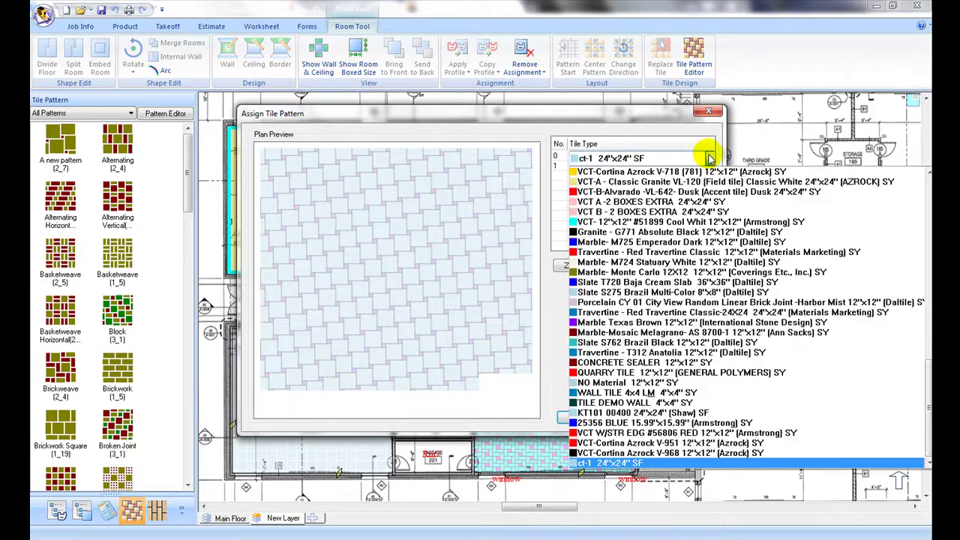
pyautogui.click(710, 157)
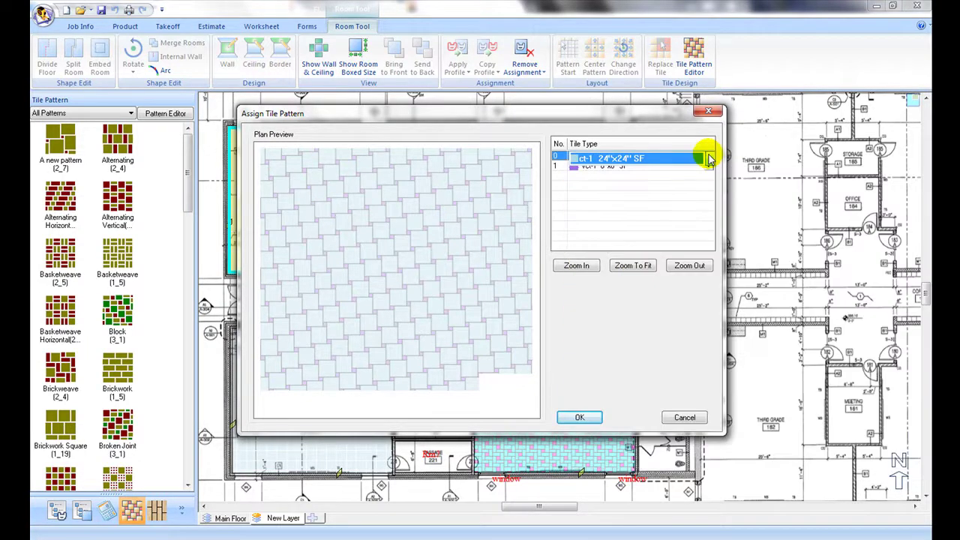